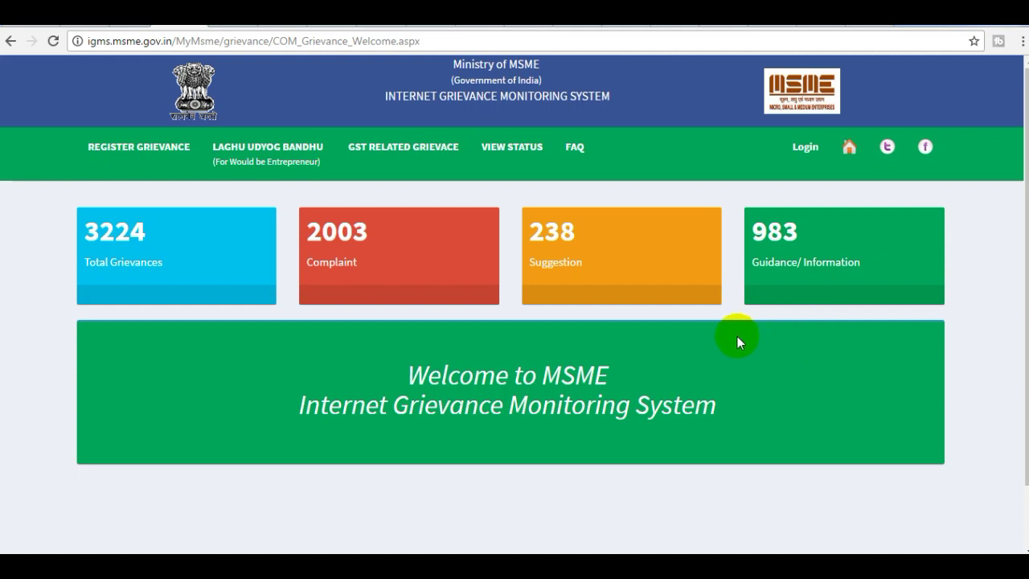
mouse_move(69, 211)
left_mouse_down()
mouse_move(149, 252)
mouse_move(278, 285)
left_mouse_up()
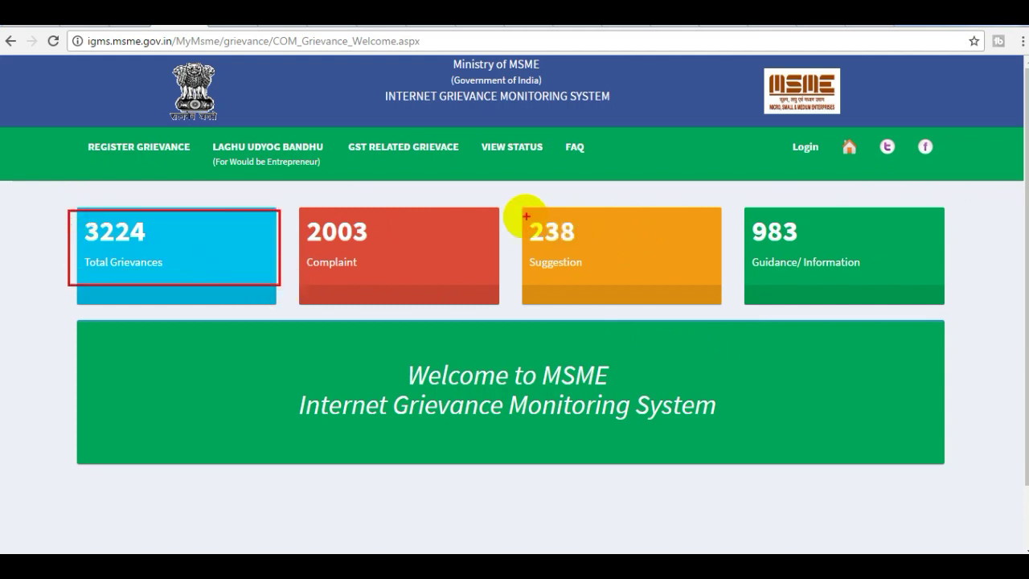
left_click_drag(524, 199, 648, 276)
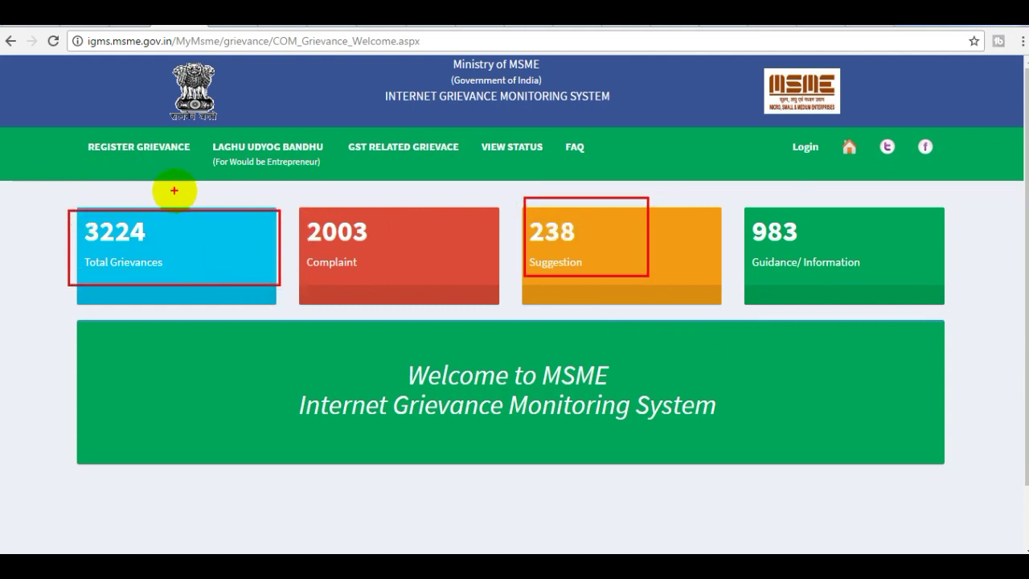
mouse_move(331, 214)
left_mouse_down()
mouse_move(340, 229)
mouse_move(397, 251)
left_mouse_up()
left_click_drag(732, 283, 897, 204)
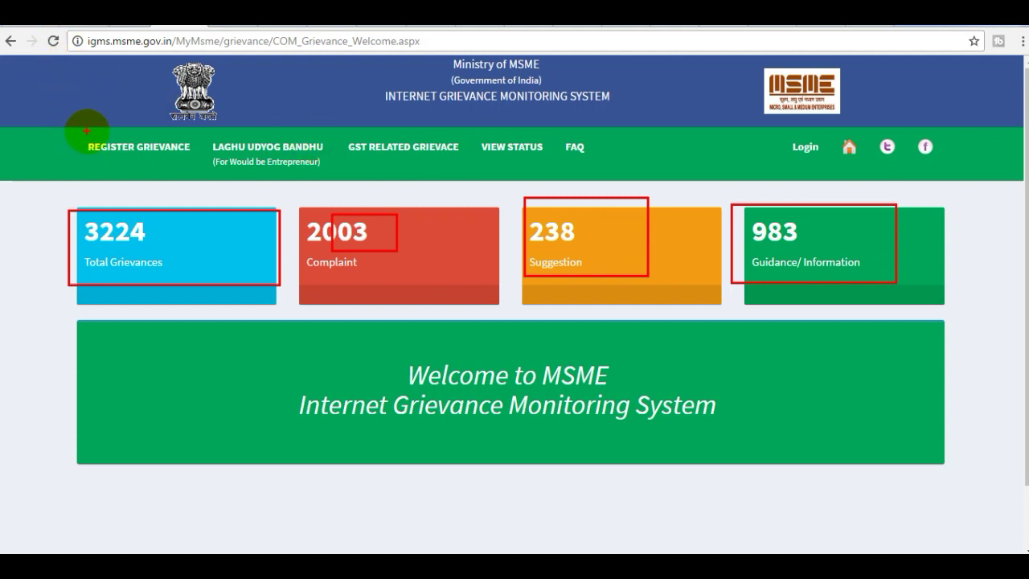
left_click_drag(87, 131, 206, 167)
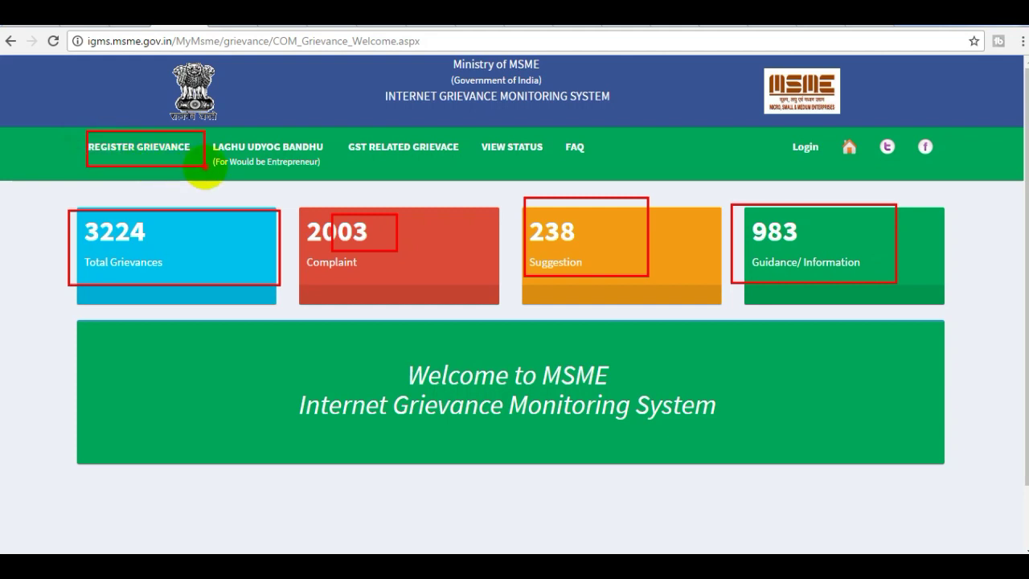
right_click(734, 336)
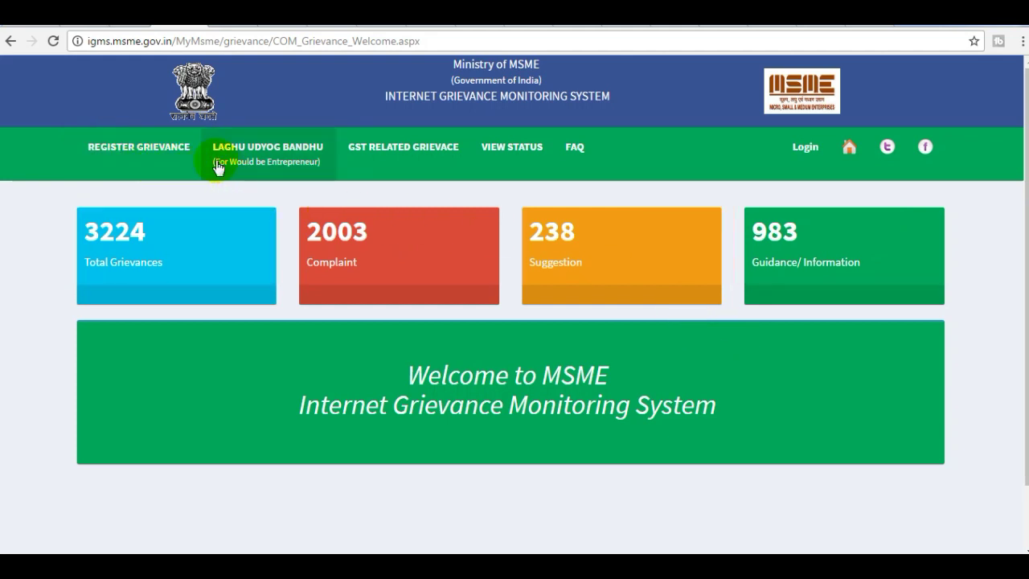
Start a grievance registration with Complaint as the type of grievance and Individual as the type of user
left_click(163, 147)
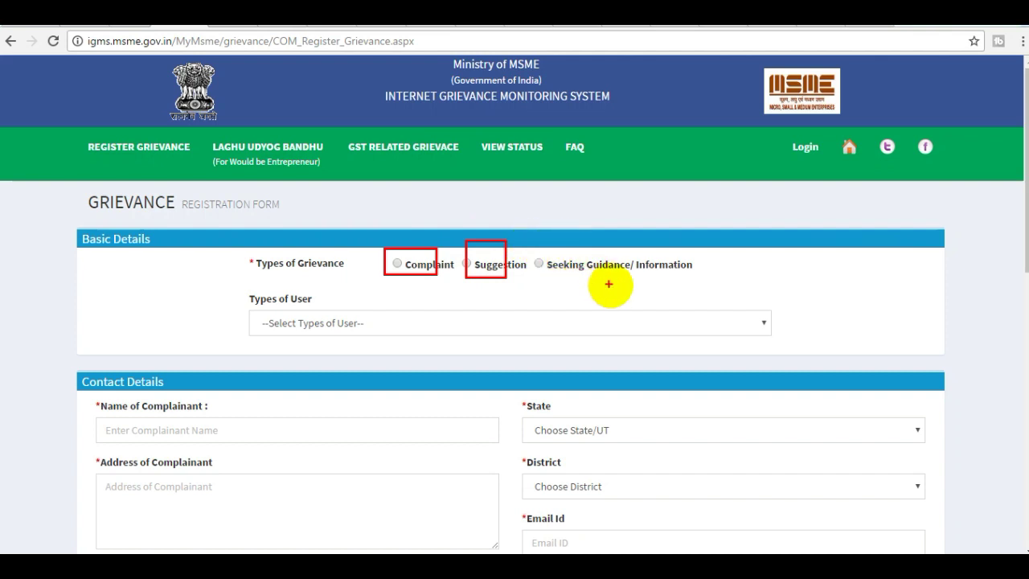
left_click(397, 265)
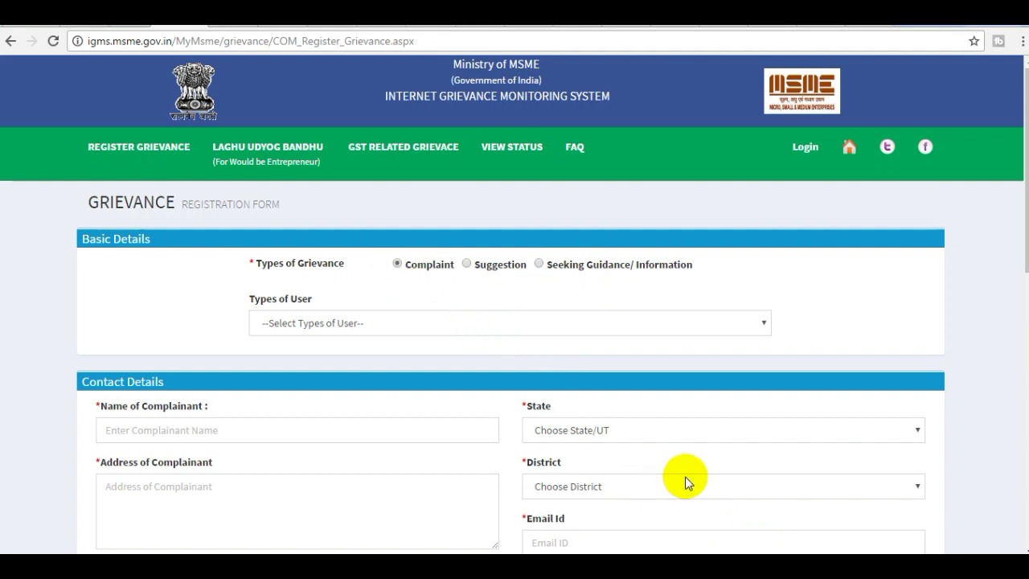
scroll(685, 478, "down", 1)
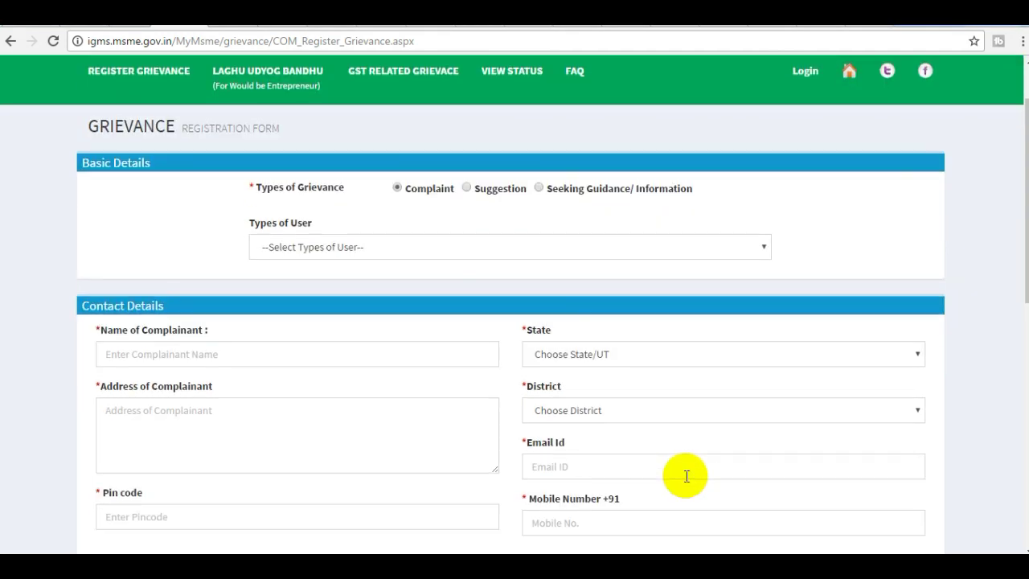
left_click(541, 250)
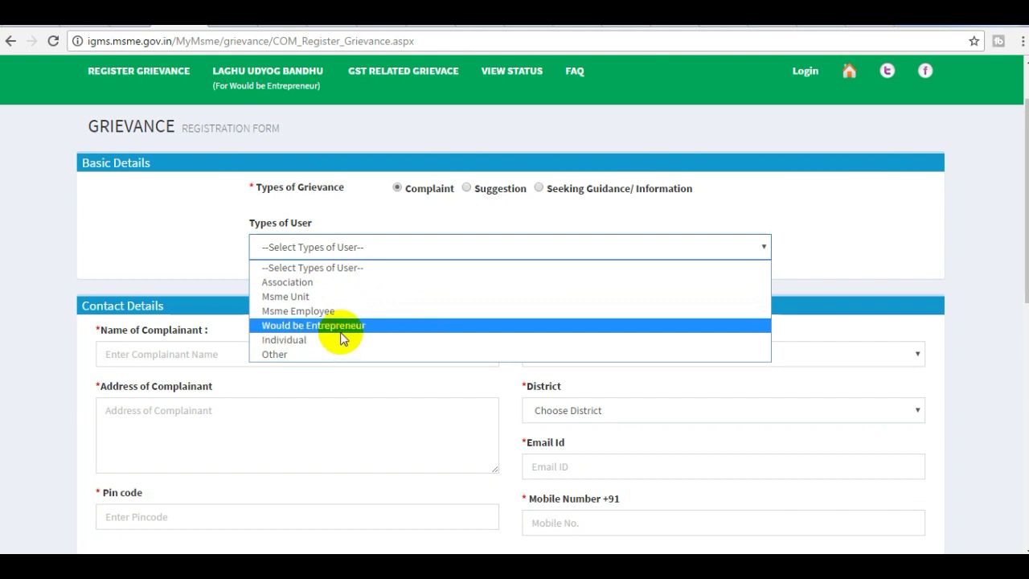
left_click(315, 341)
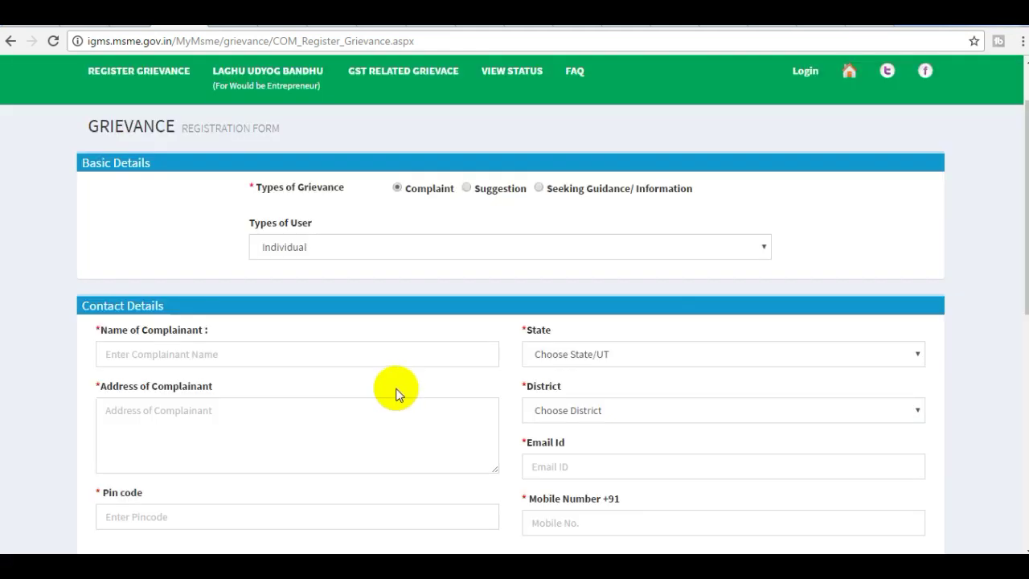
scroll(396, 393, "down", 1)
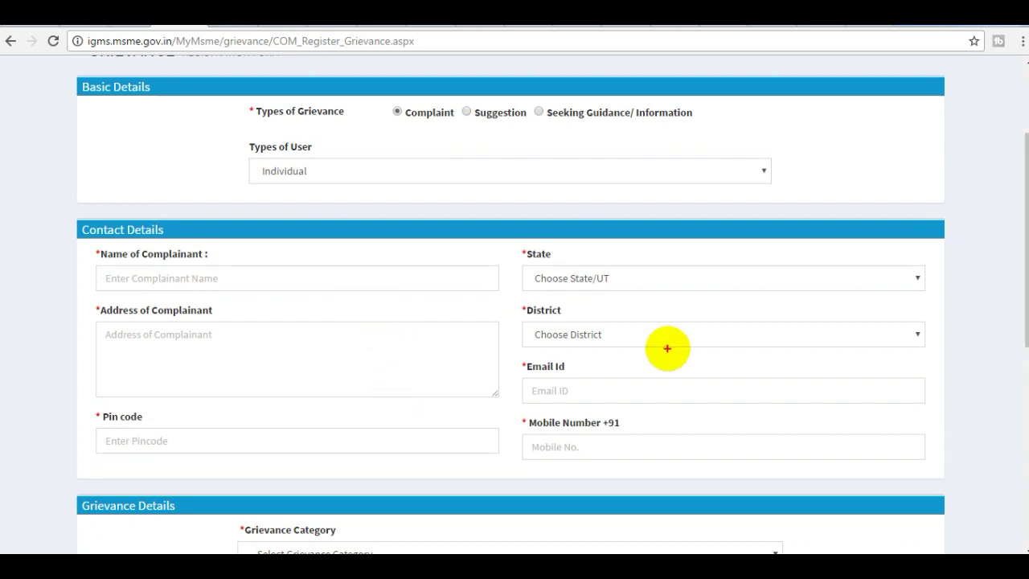
left_click(114, 261)
left_click_drag(114, 261, 362, 292)
mouse_move(515, 257)
left_mouse_down()
mouse_move(624, 285)
mouse_move(686, 288)
left_mouse_up()
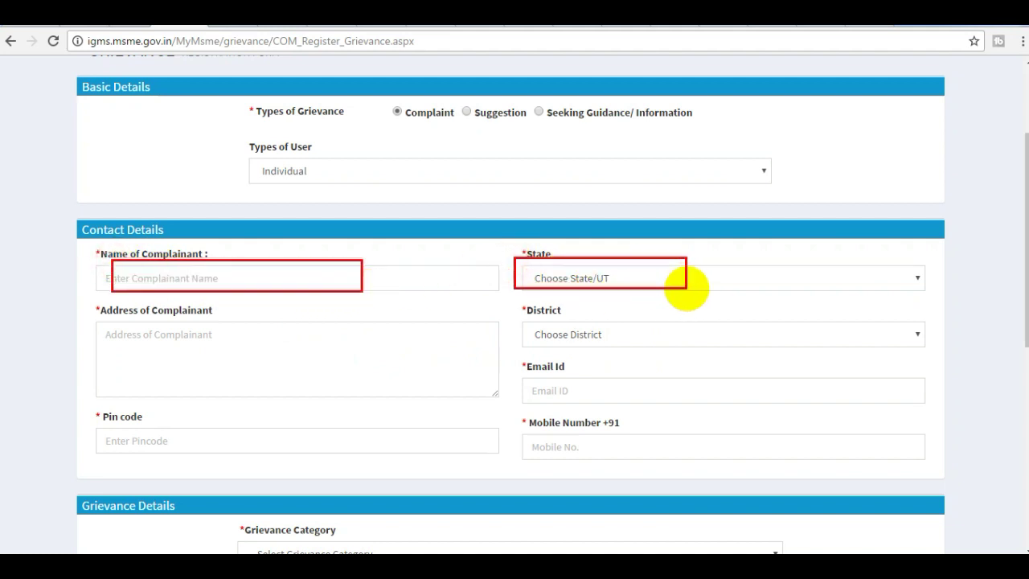
mouse_move(96, 319)
left_mouse_down()
mouse_move(112, 332)
mouse_move(420, 384)
left_mouse_up()
left_click_drag(523, 319, 702, 351)
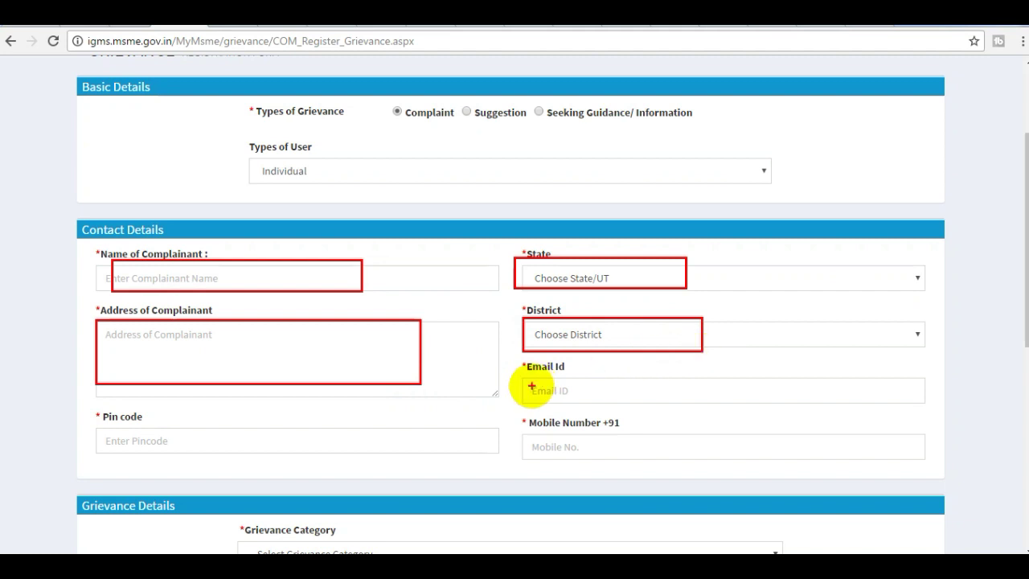
left_click_drag(527, 374, 678, 402)
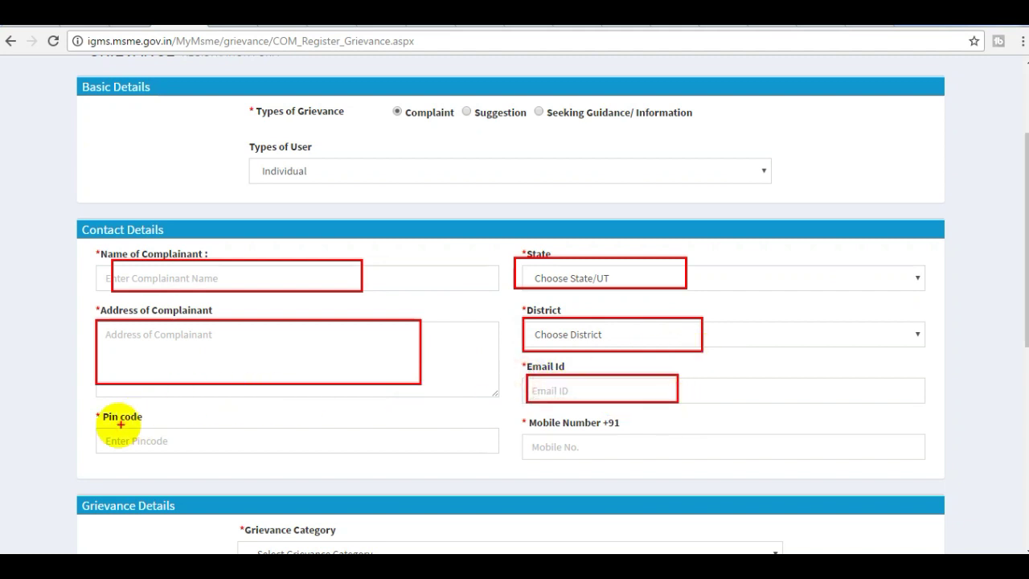
left_click_drag(102, 423, 359, 452)
mouse_move(506, 419)
left_mouse_down()
mouse_move(756, 478)
mouse_move(818, 477)
left_mouse_up()
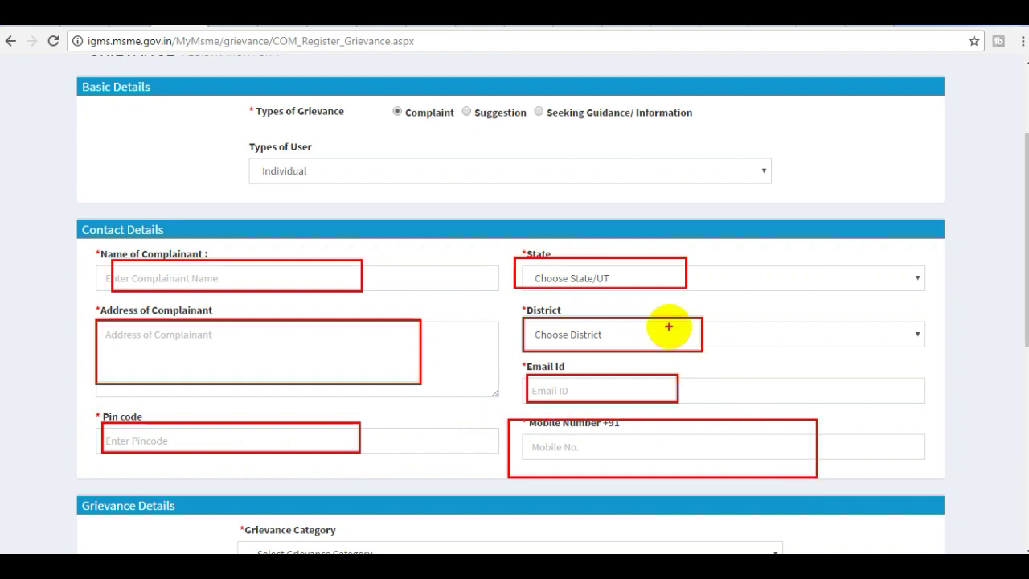
left_click_drag(512, 248, 549, 266)
left_click(664, 330)
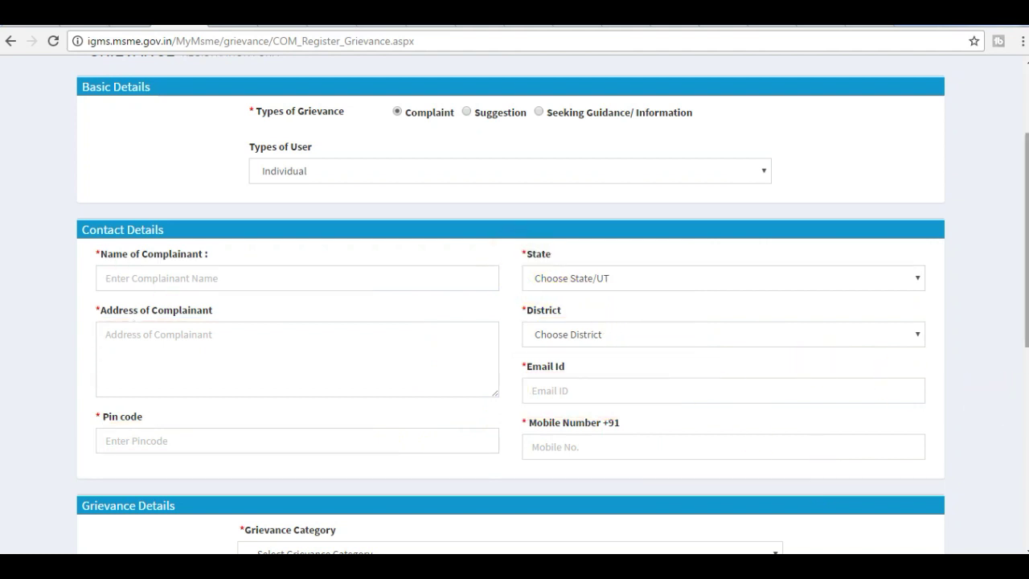
Set the grievance category in the grievance details to Related to Loan
scroll(900, 379, "down", 1)
scroll(515, 306, "down", 3)
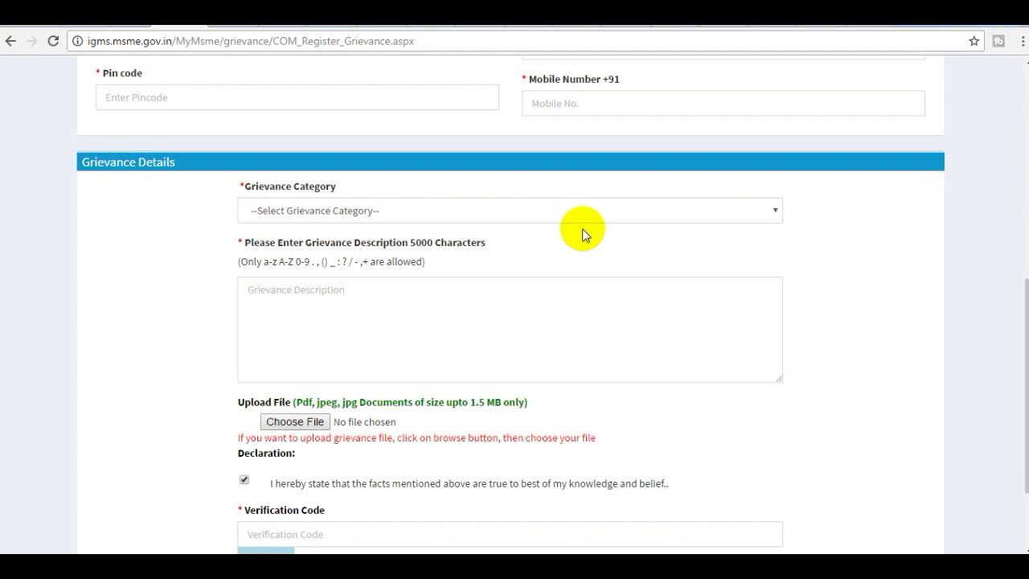
left_click(608, 221)
left_click(708, 211)
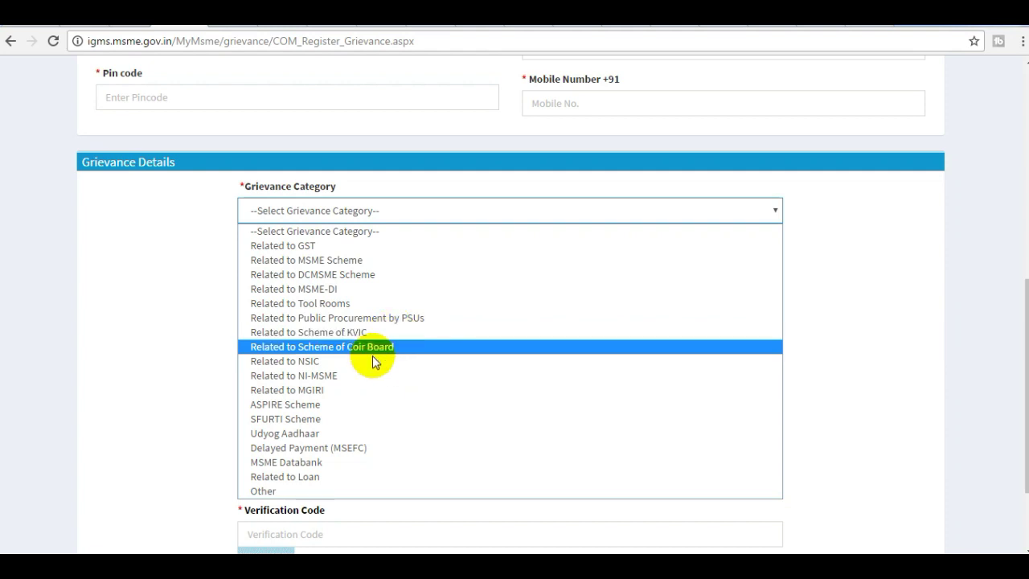
left_click(336, 478)
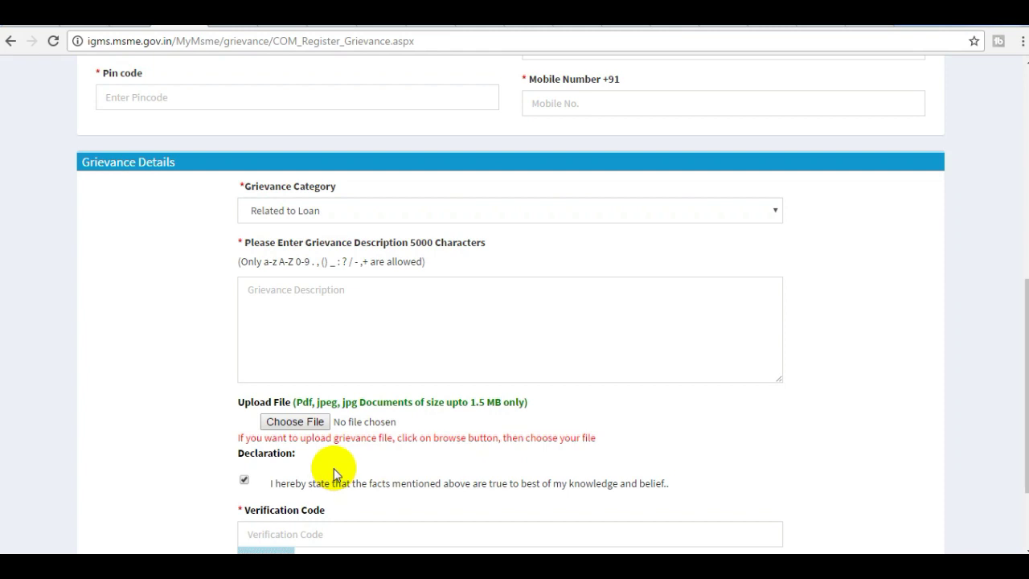
left_click(312, 299)
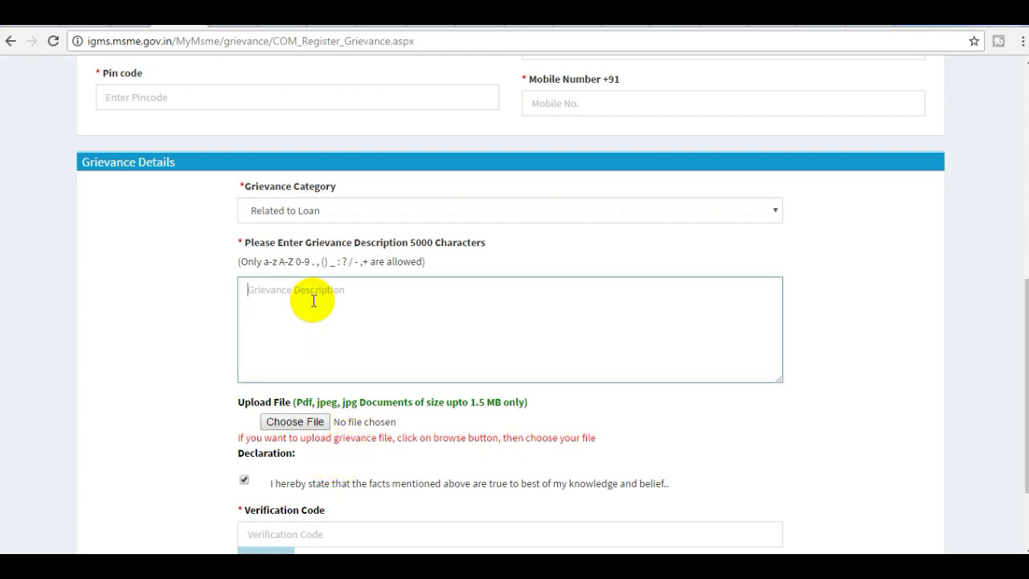
scroll(324, 306, "down", 1)
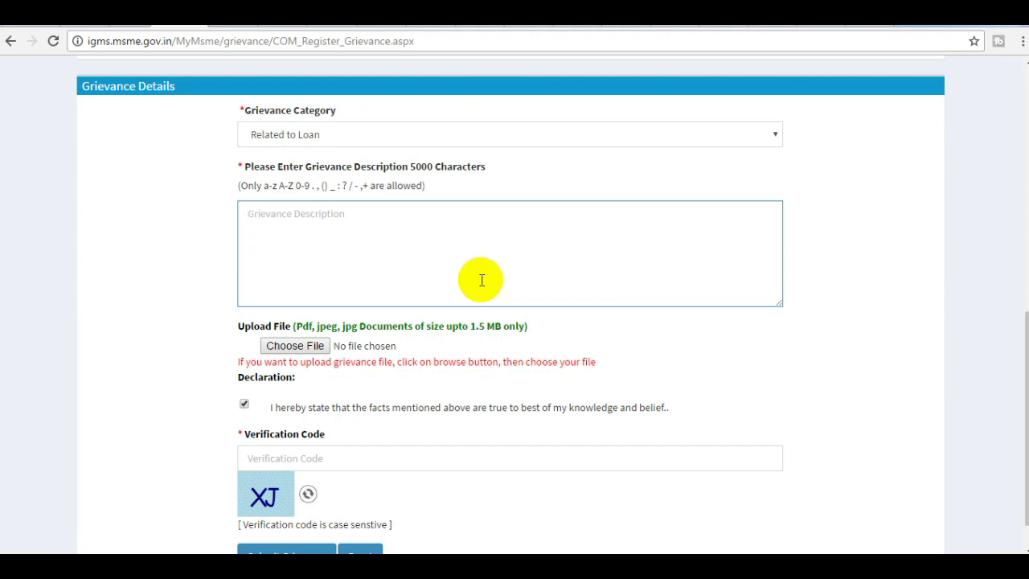
left_click(290, 345)
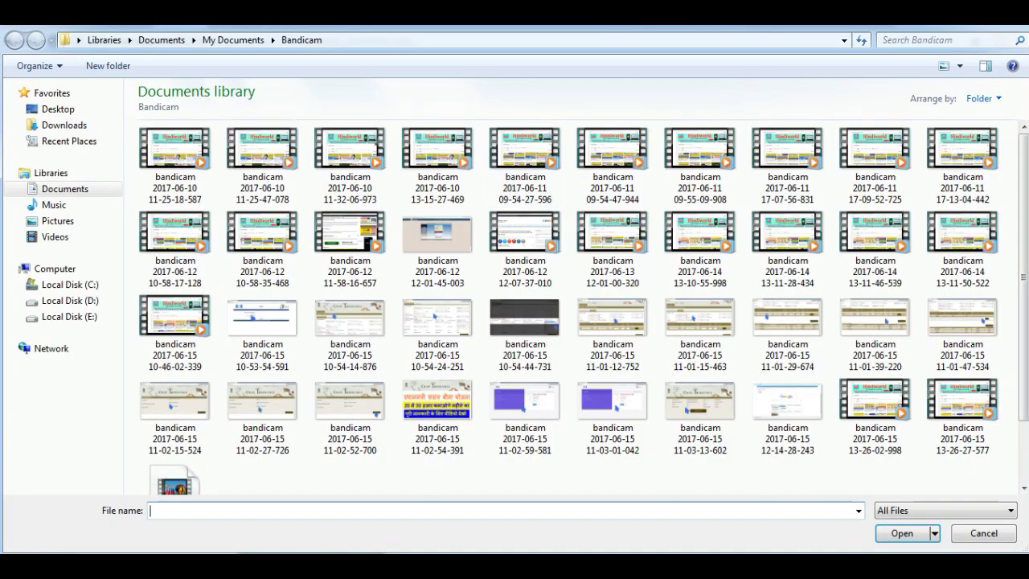
key("Escape")
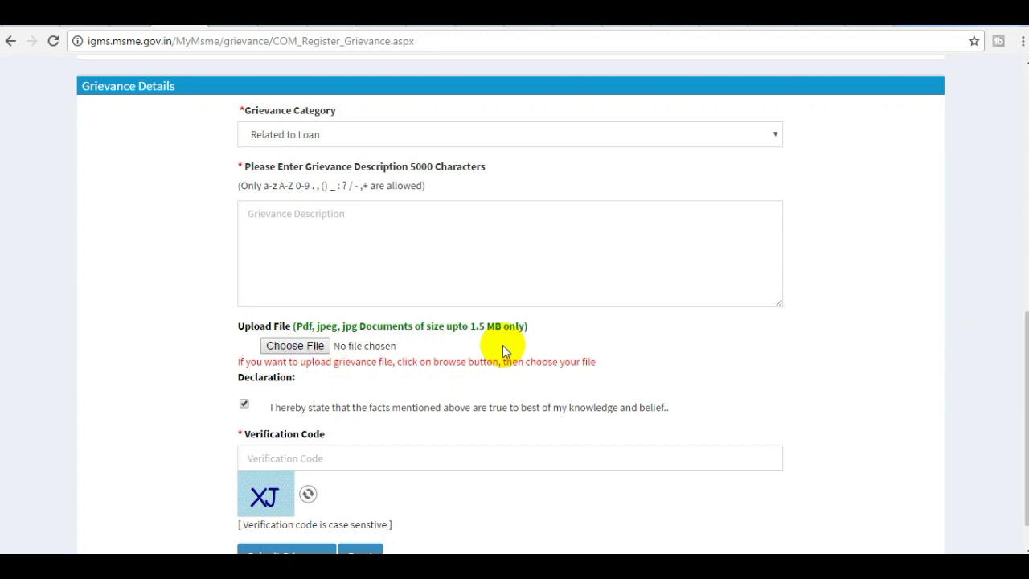
scroll(513, 386, "down", 1)
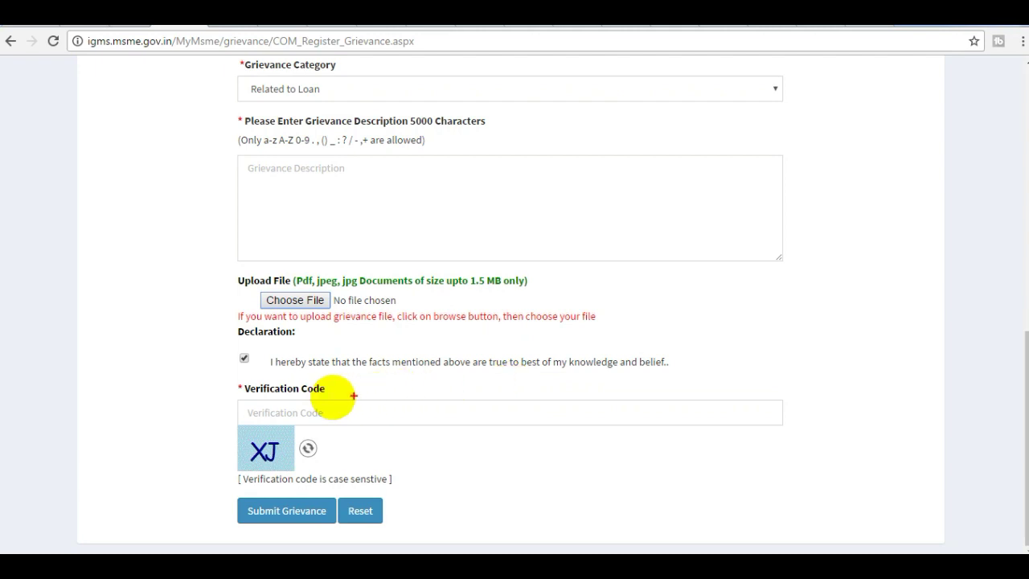
left_click_drag(241, 397, 339, 418)
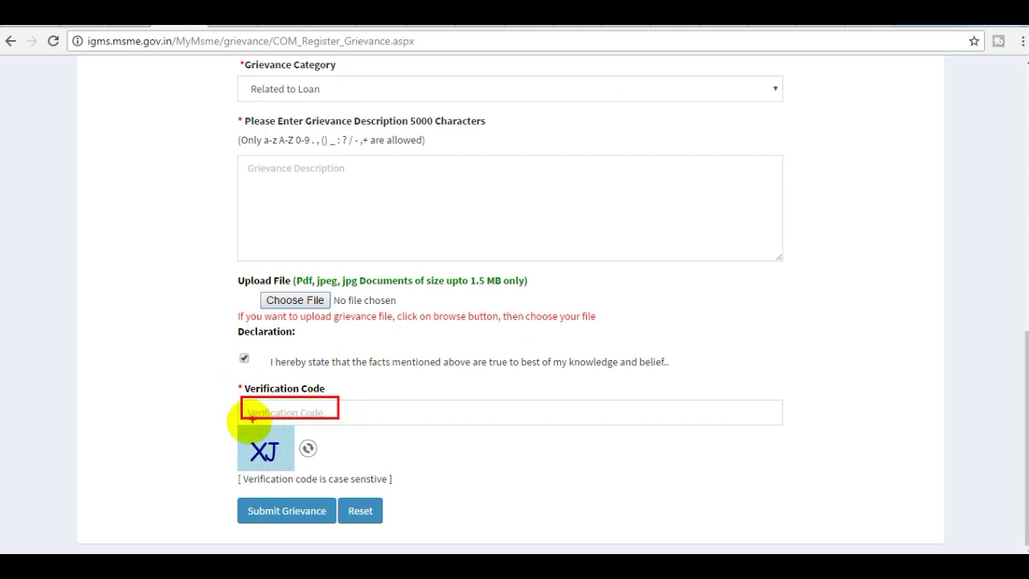
left_click_drag(233, 435, 288, 468)
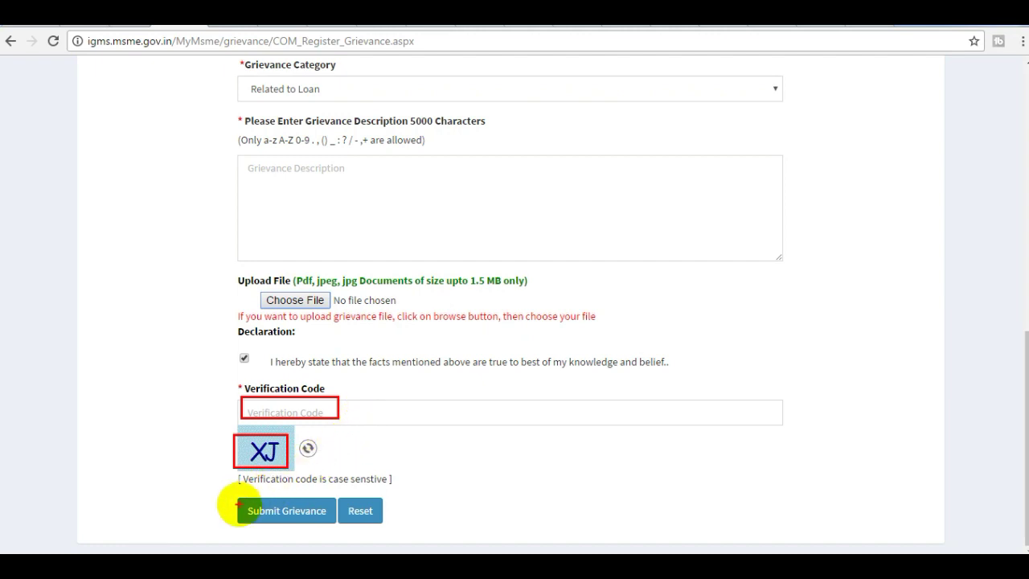
left_click_drag(238, 504, 309, 520)
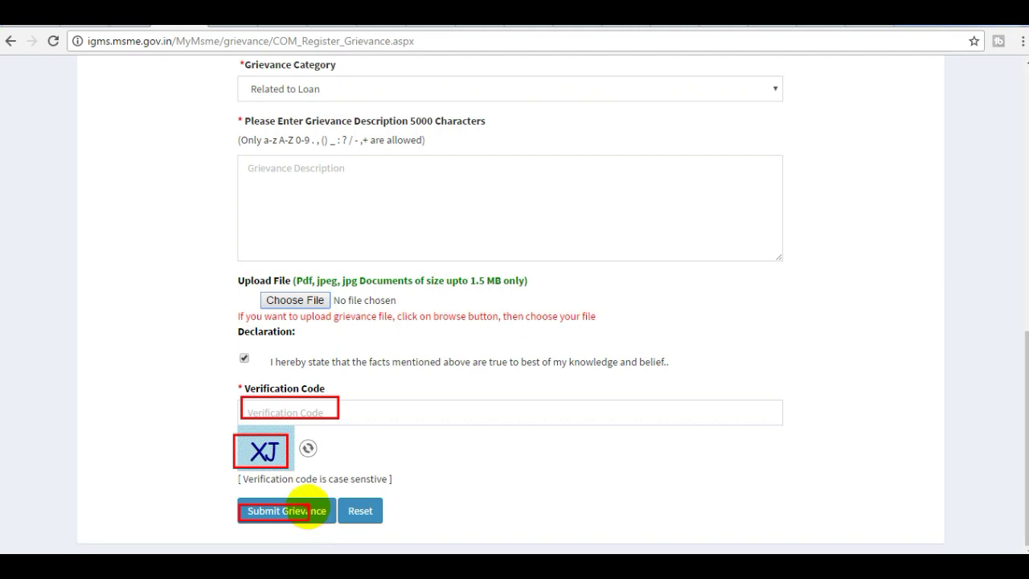
key("Escape")
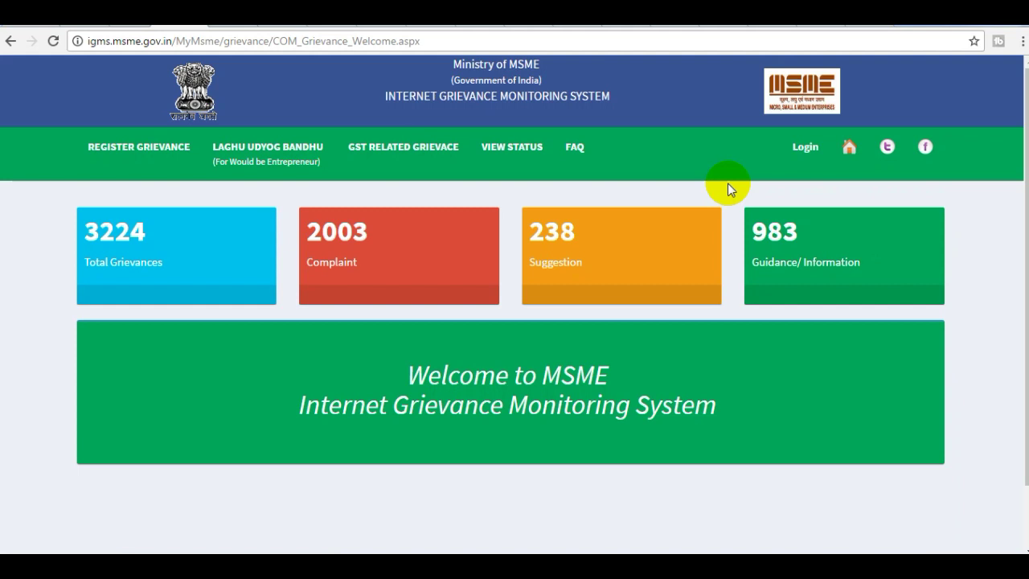
Open the page for viewing the status of a registered grievance
left_click(519, 157)
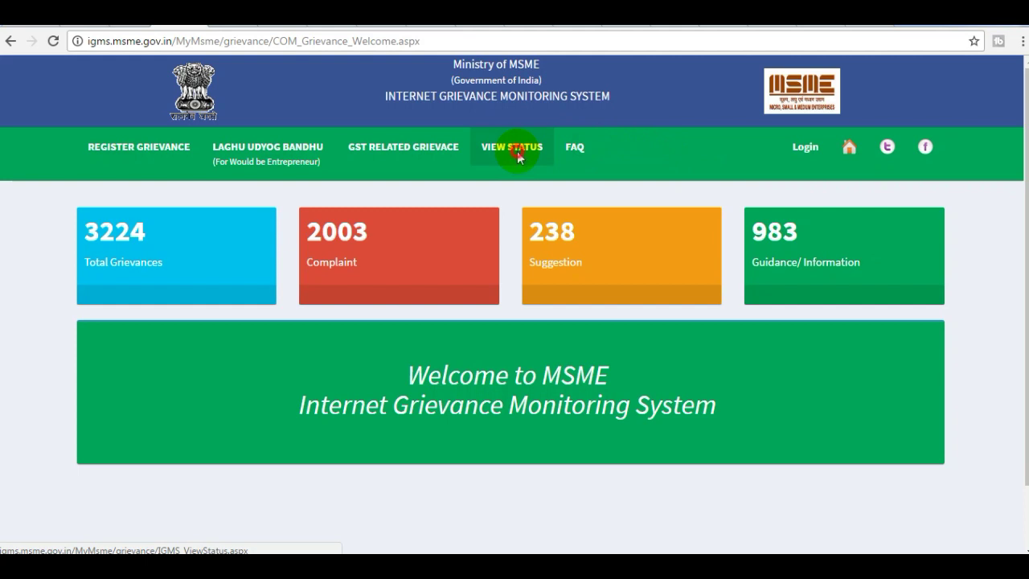